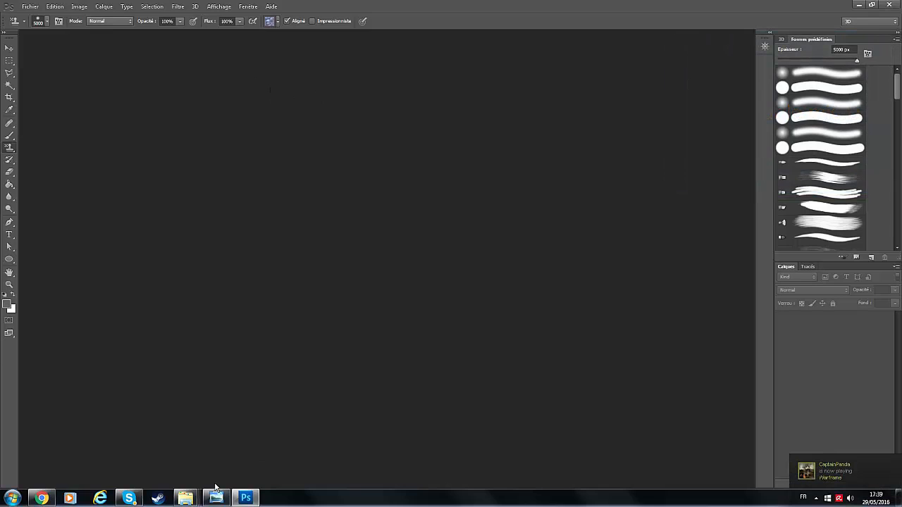
Open the settings for a new document and view the burau (11) banner in Windows Photo Viewer
click(29, 6)
click(52, 23)
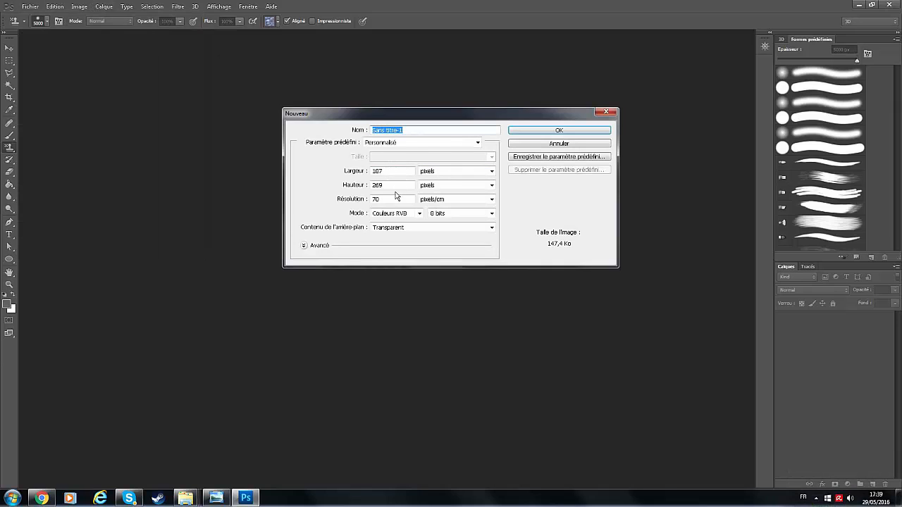
click(213, 497)
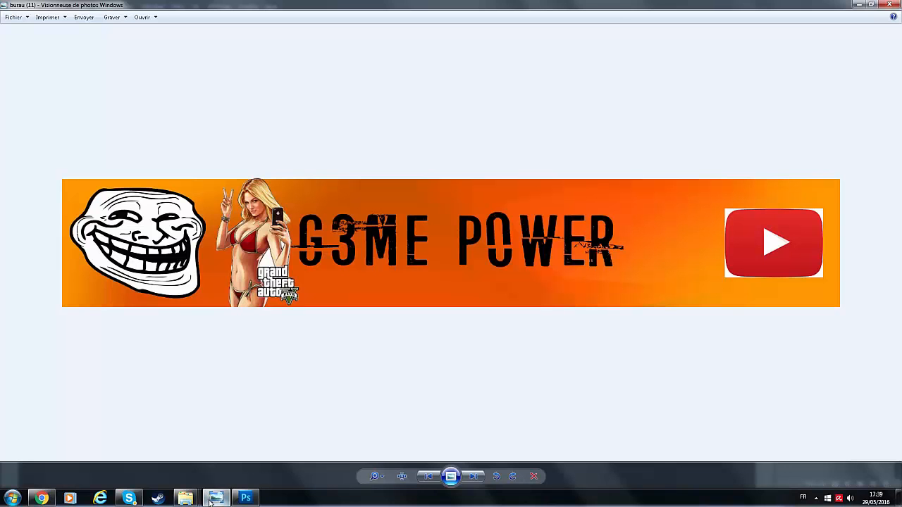
click(213, 498)
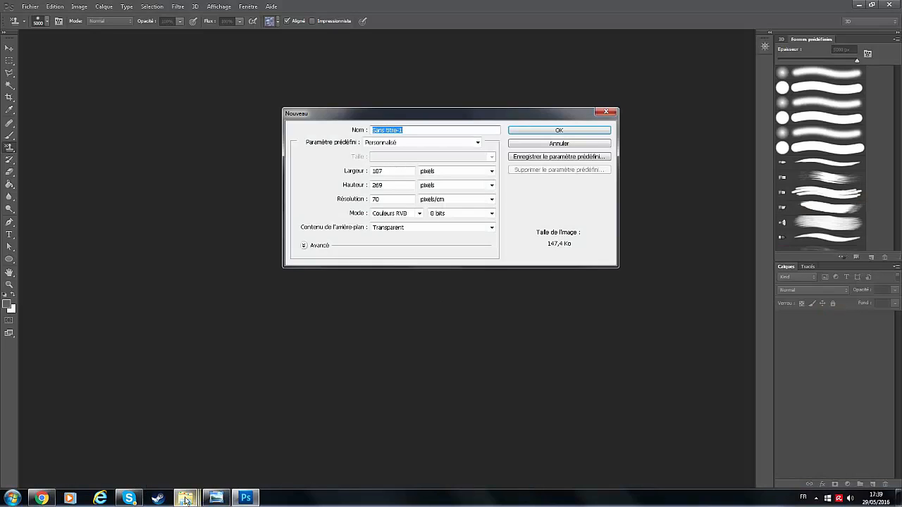
Check the pixel dimensions of the burau (10) picture in the images folder through its file properties
mouse_move(185, 497)
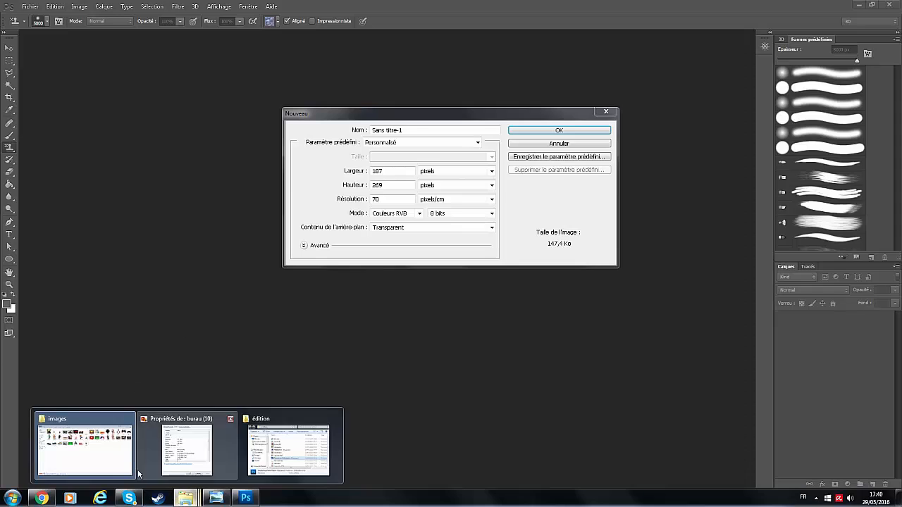
click(126, 456)
click(166, 111)
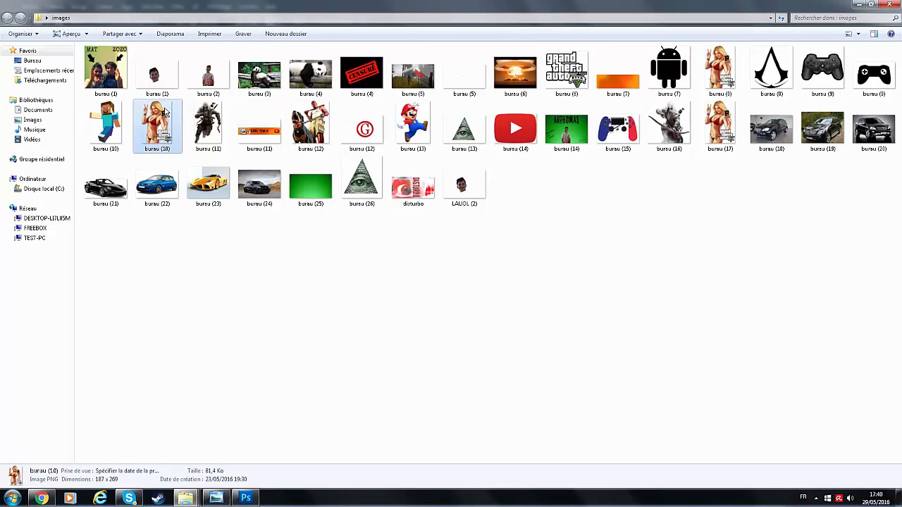
right_click(181, 145)
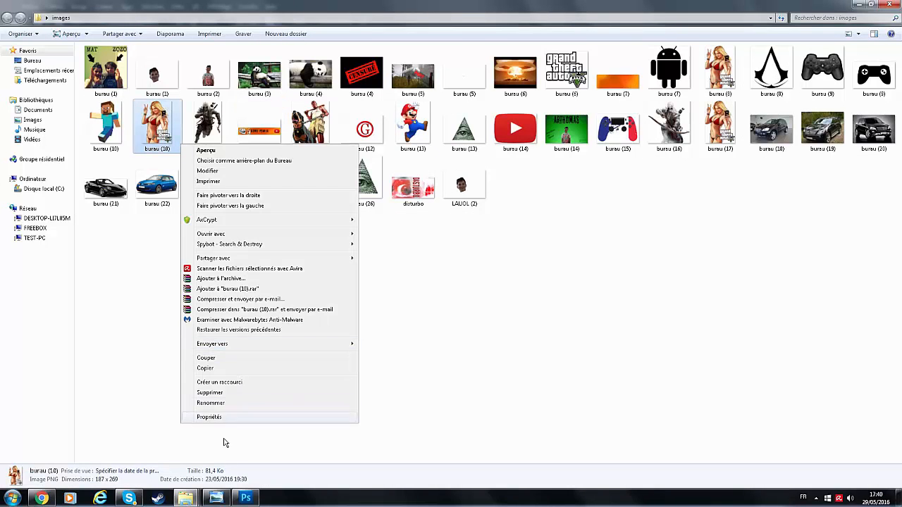
click(231, 416)
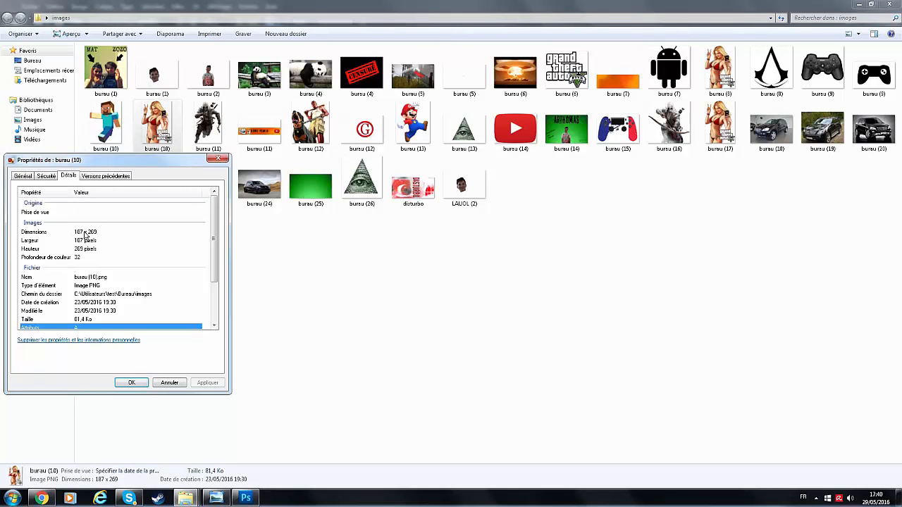
click(218, 159)
Switch back to Photoshop and create the 187 × 269 pixel document with a transparent background, named tuto
click(245, 498)
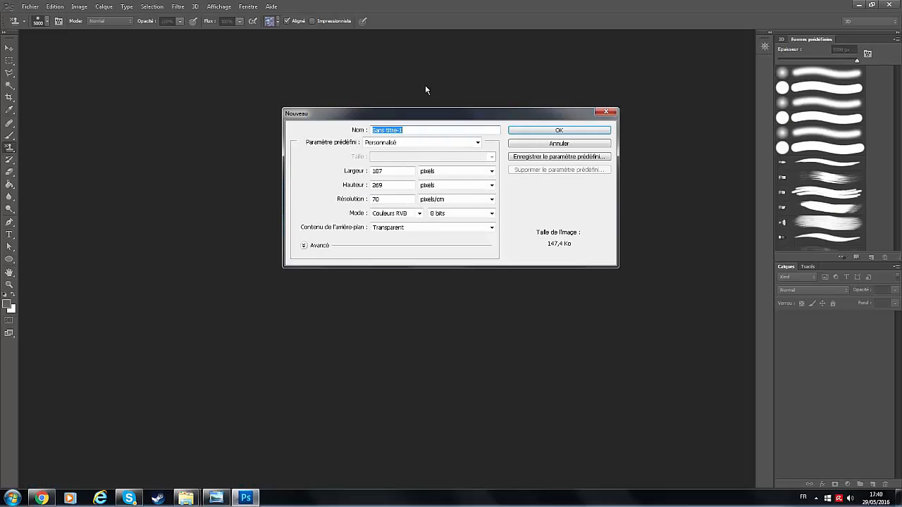
text(tuto)
click(584, 133)
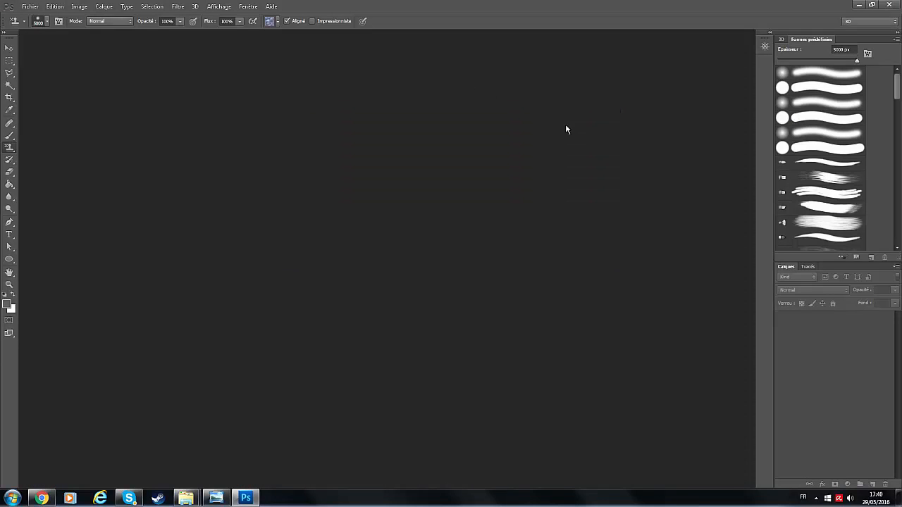
click(31, 7)
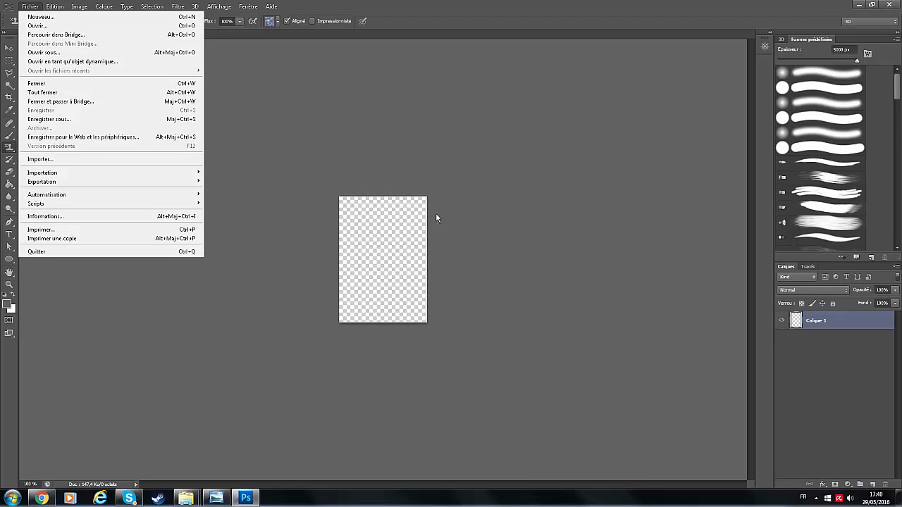
click(467, 158)
click(42, 8)
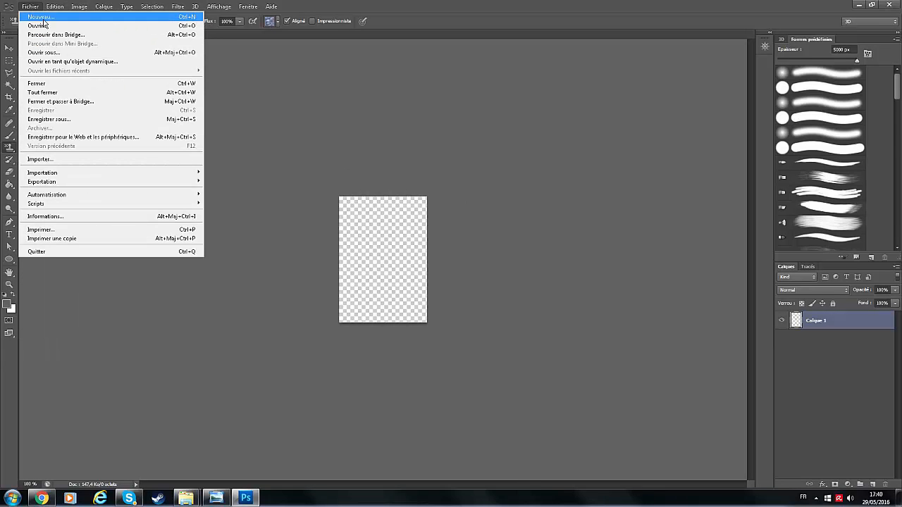
click(61, 159)
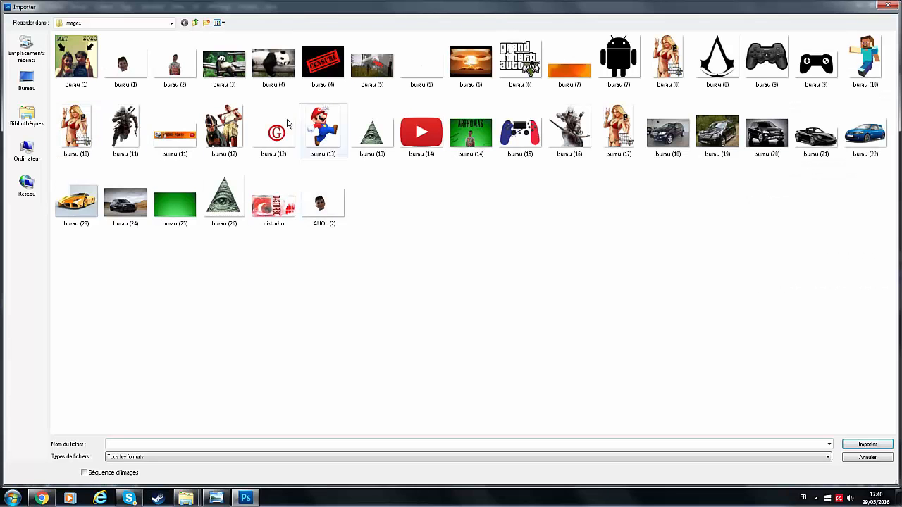
double_click(88, 114)
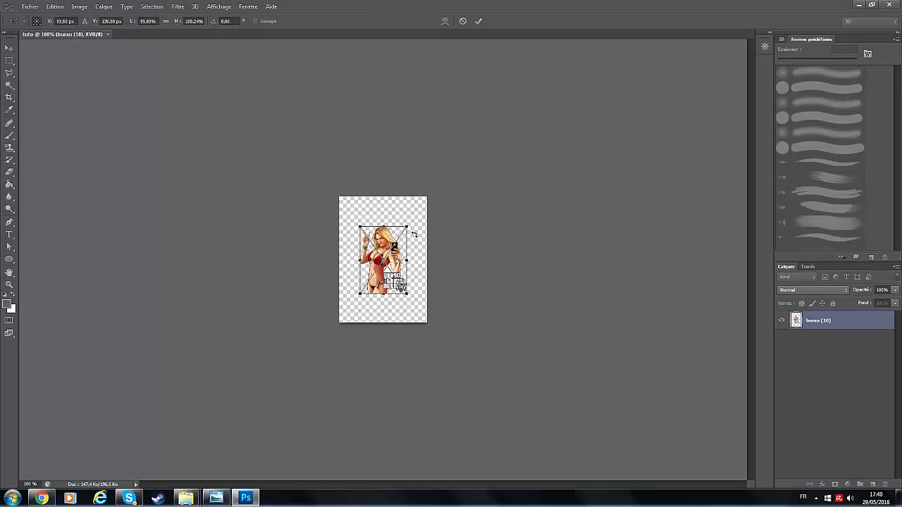
mouse_move(406, 227)
mouse_down()
mouse_move(427, 198)
mouse_move(411, 216)
mouse_up()
right_click(375, 270)
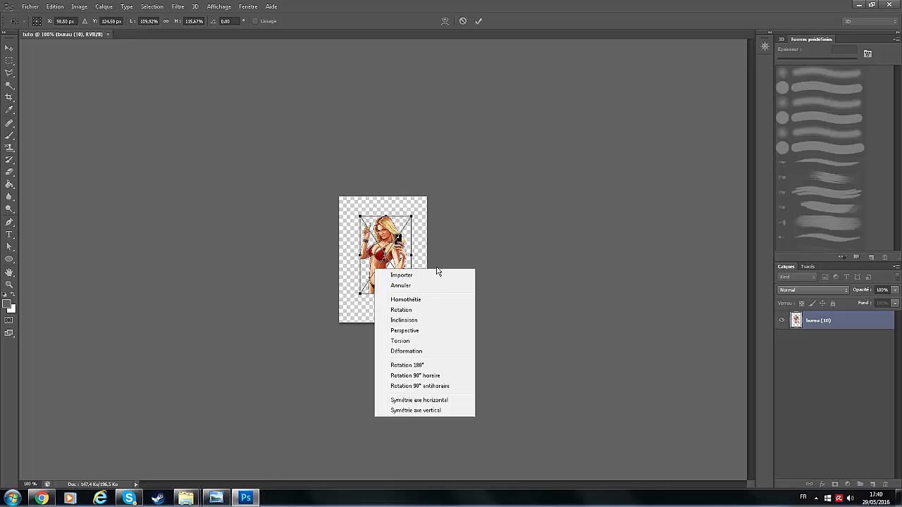
click(422, 285)
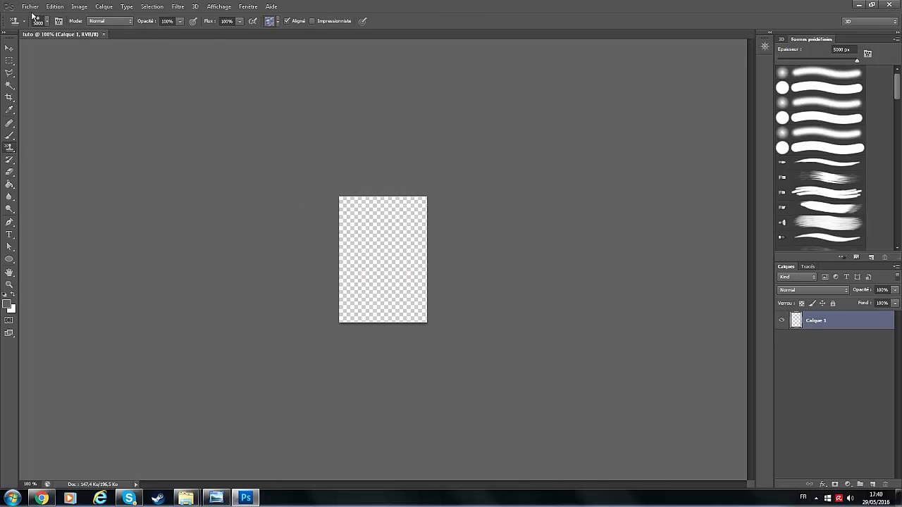
Place the burau (8) picture from the images folder into the tuto document at its full-canvas size
click(31, 7)
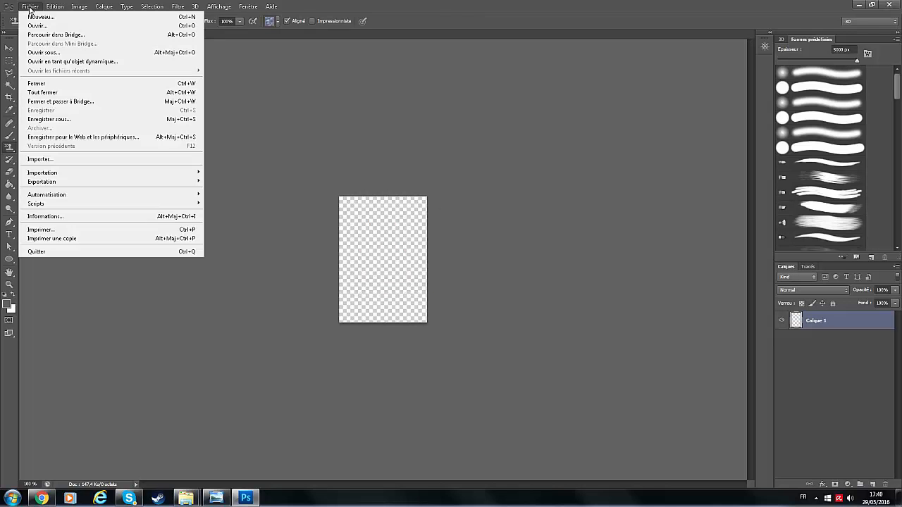
click(65, 161)
double_click(670, 62)
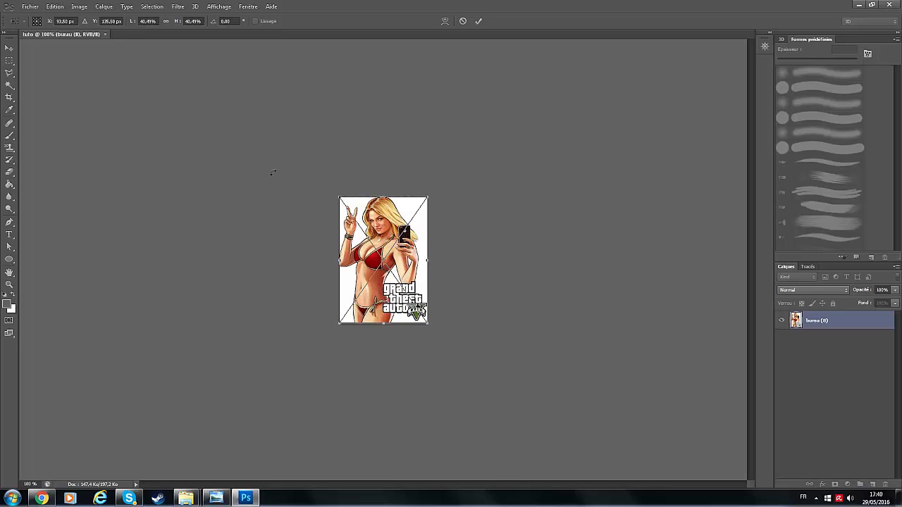
key(Return)
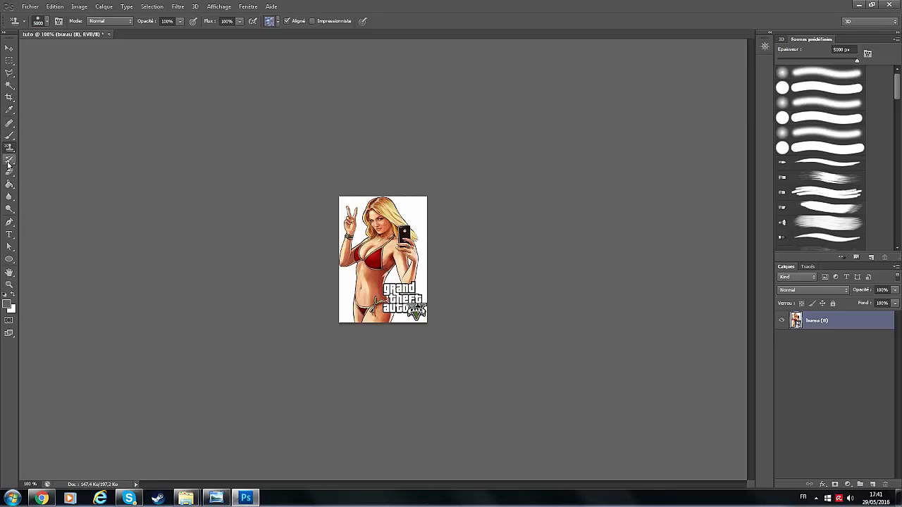
Trace a closed Polygonal Lasso selection around the outline of the woman and the Grand Theft Auto logo
click(9, 72)
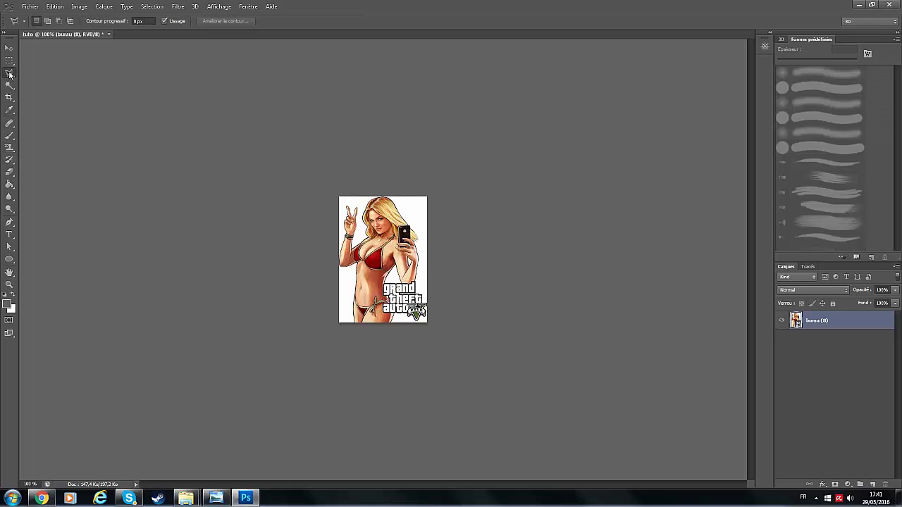
right_click(9, 73)
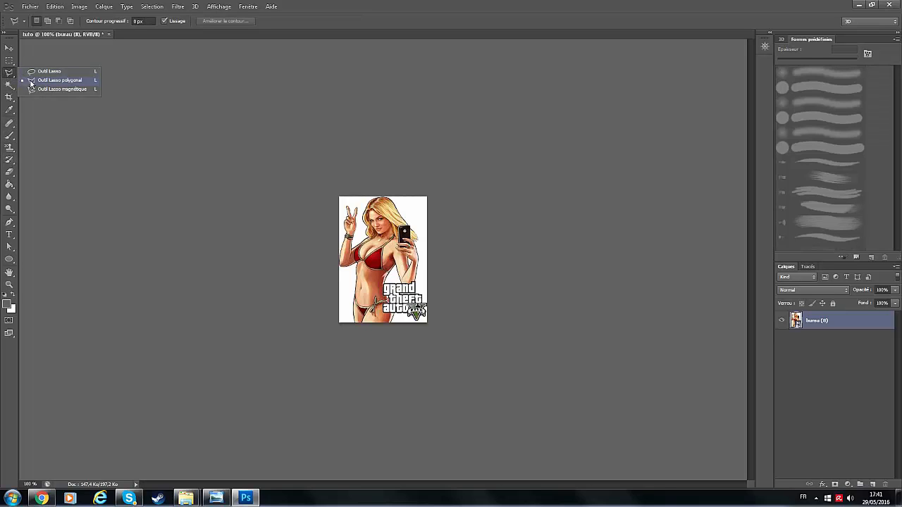
click(33, 79)
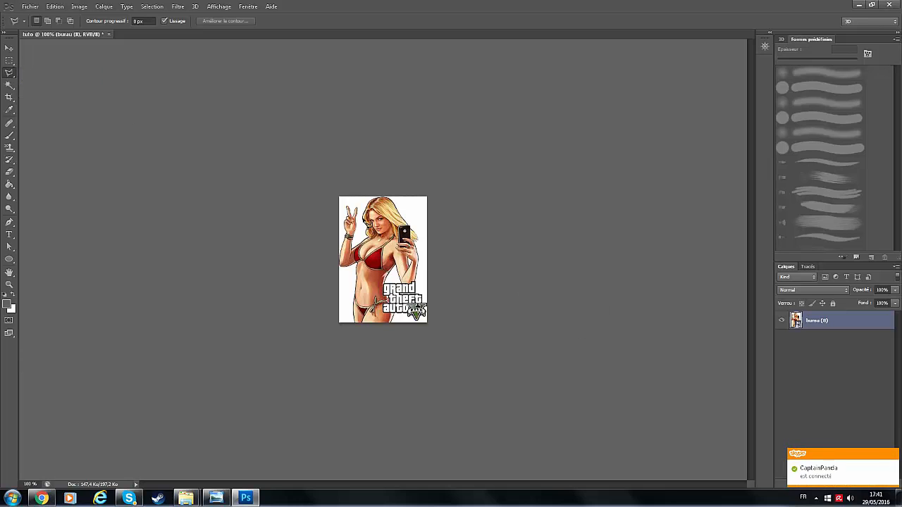
scroll(384, 215, up, 2)
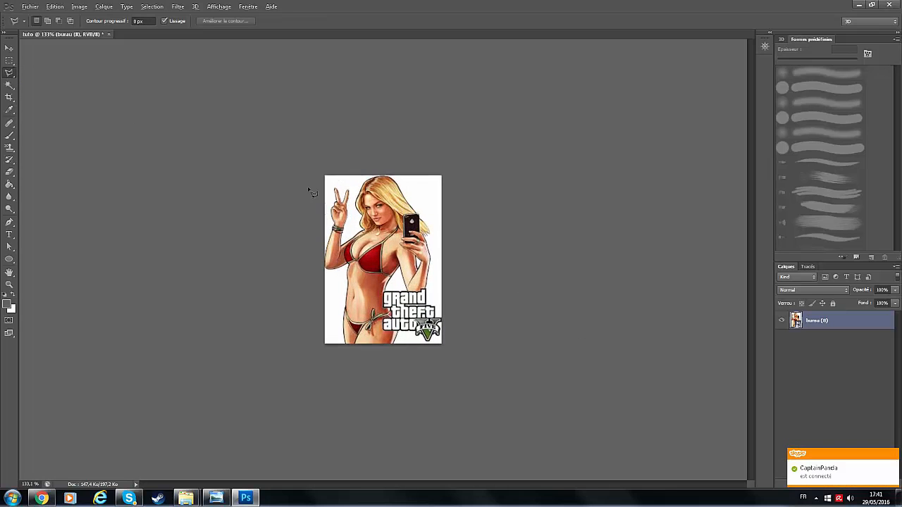
scroll(384, 215, up, 6)
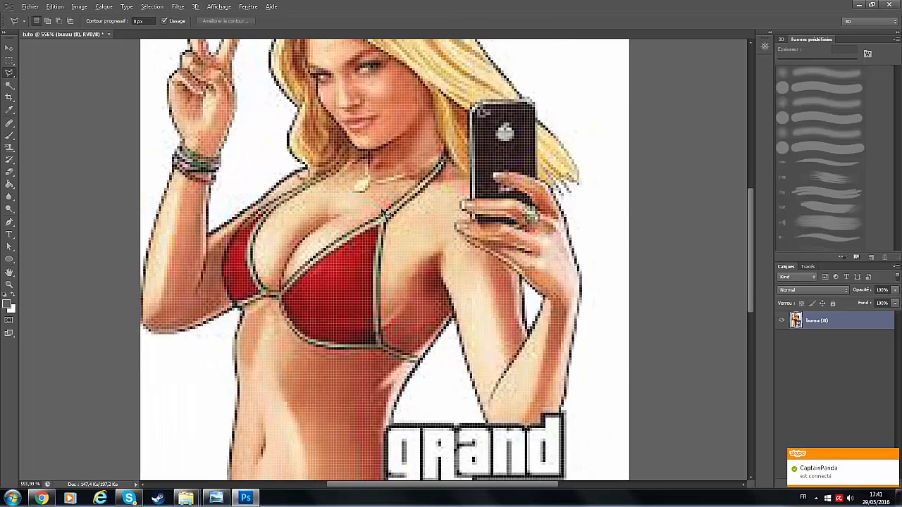
scroll(384, 215, up, 1)
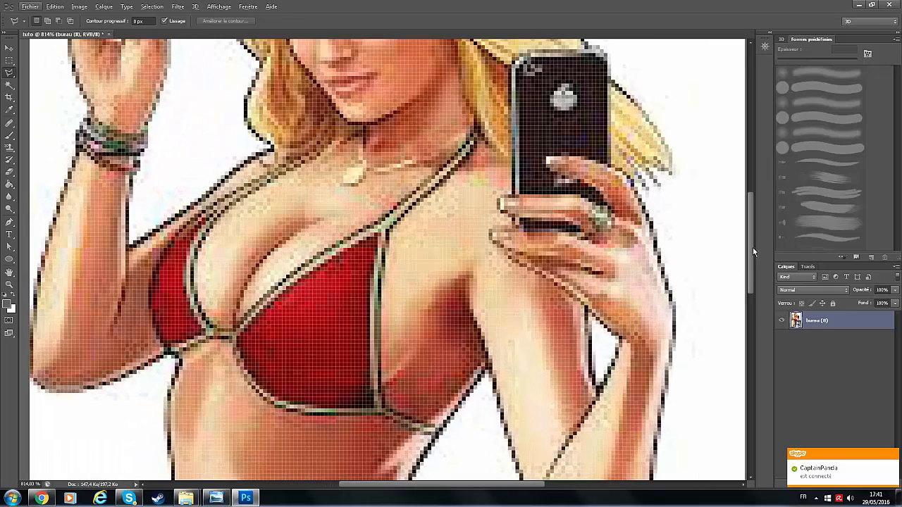
drag(752, 248, 746, 176)
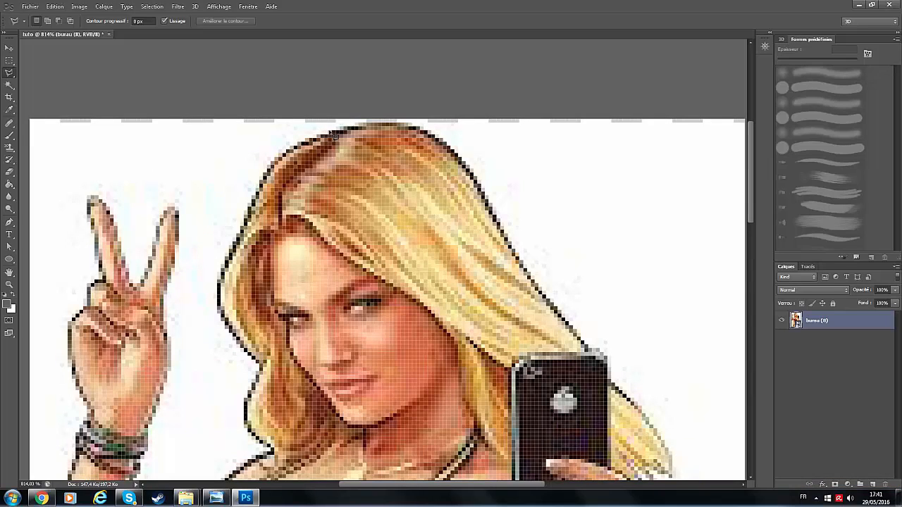
mouse_move(320, 141)
mouse_down()
mouse_move(281, 152)
mouse_move(262, 193)
mouse_move(257, 187)
mouse_move(245, 237)
mouse_move(224, 269)
mouse_move(220, 317)
mouse_move(232, 346)
mouse_move(264, 374)
mouse_move(259, 442)
mouse_up()
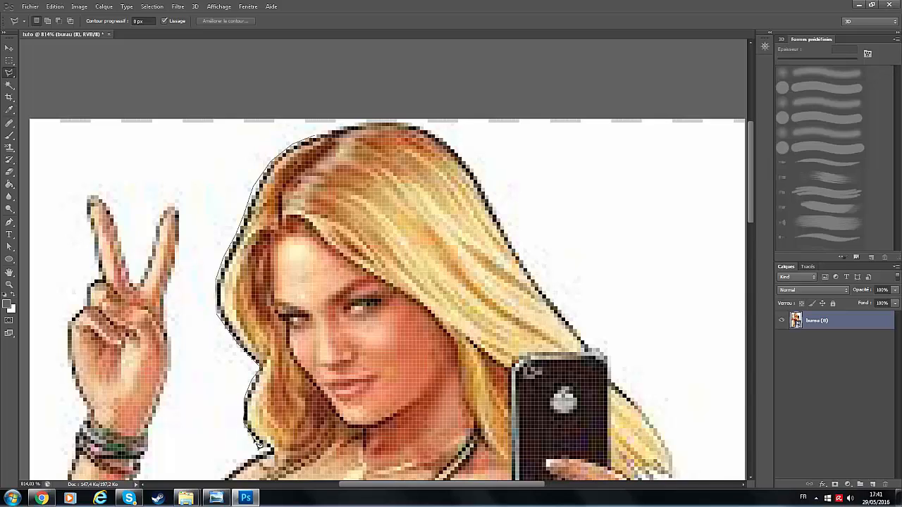
click(249, 429)
click(262, 444)
click(274, 449)
scroll(274, 449, down, 8)
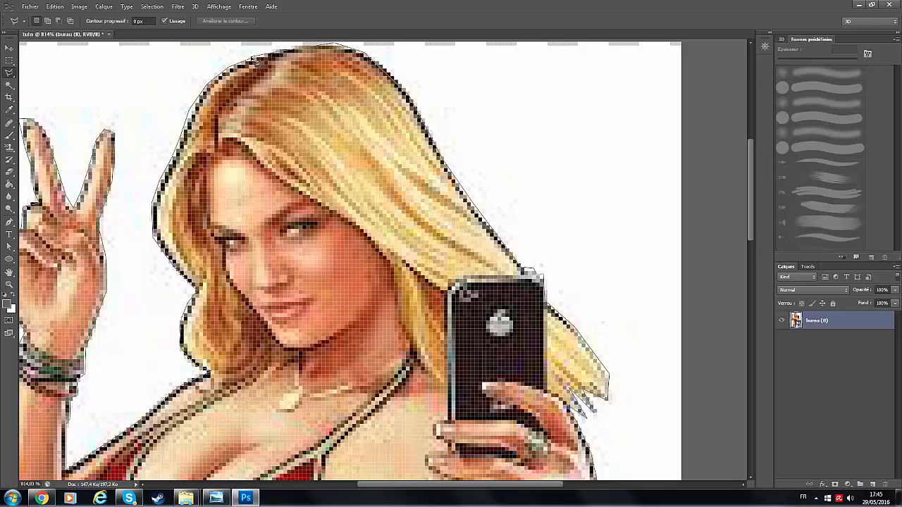
scroll(572, 377, down, 5)
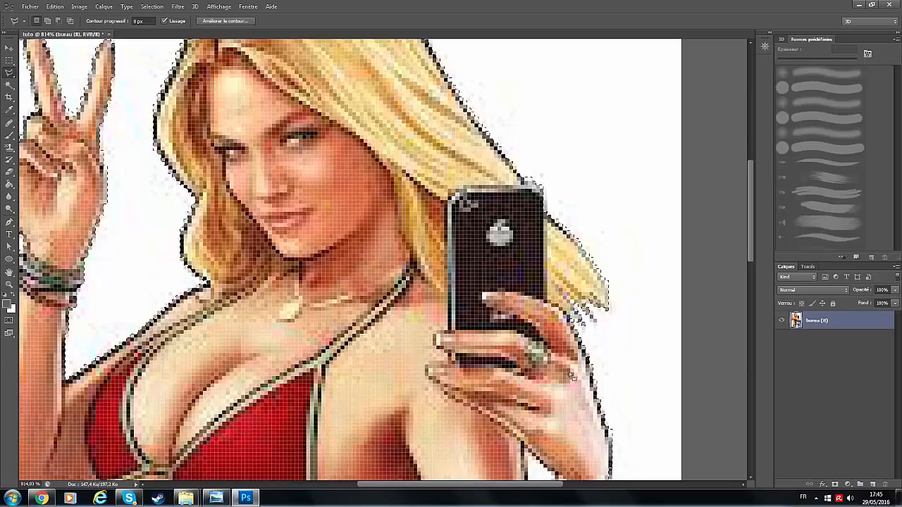
Invert the selection to select the white background around the woman and the logo
scroll(572, 377, down, 10)
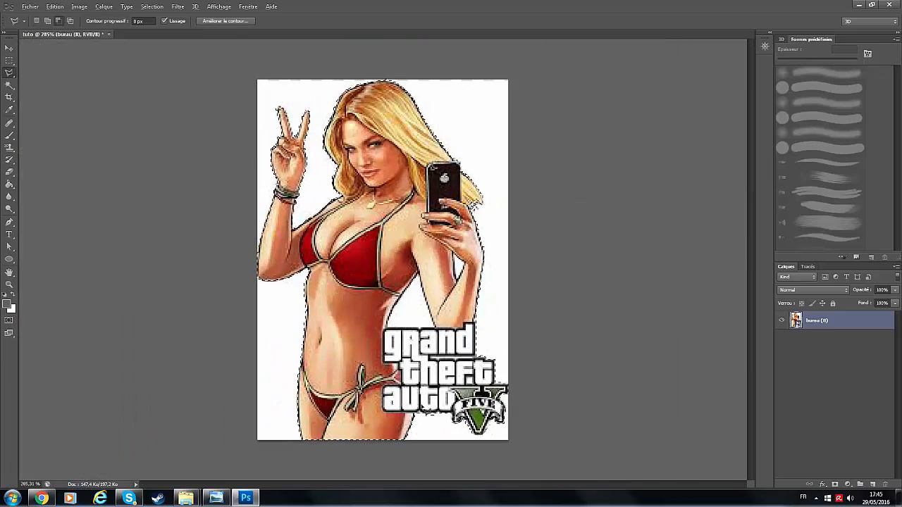
scroll(382, 260, up, 2)
scroll(310, 306, down, 1)
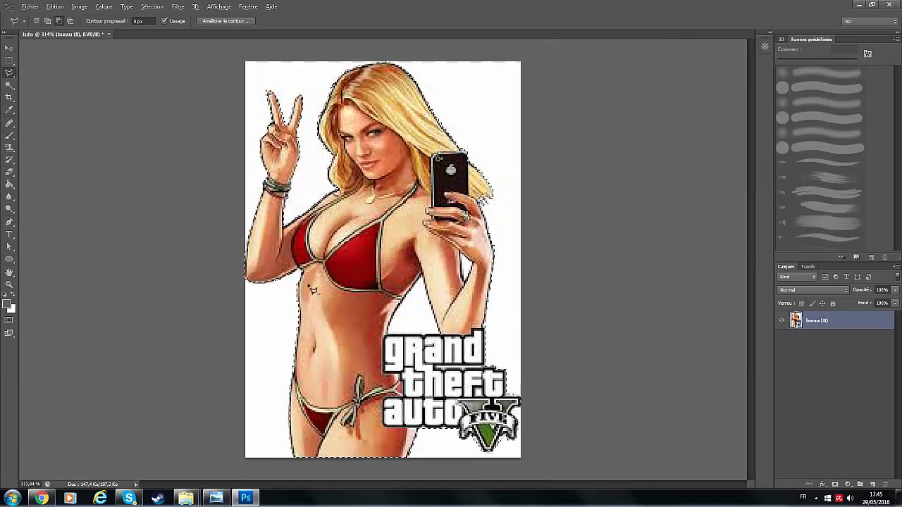
scroll(312, 289, down, 4)
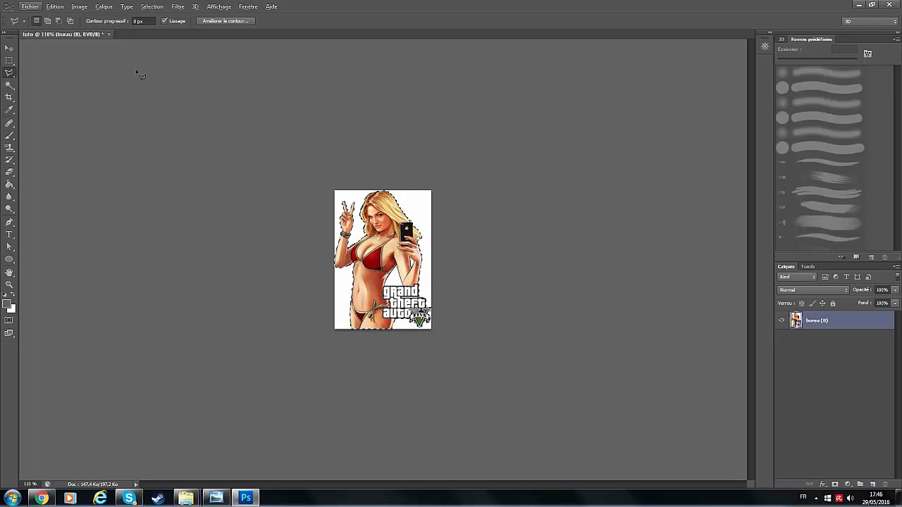
click(152, 7)
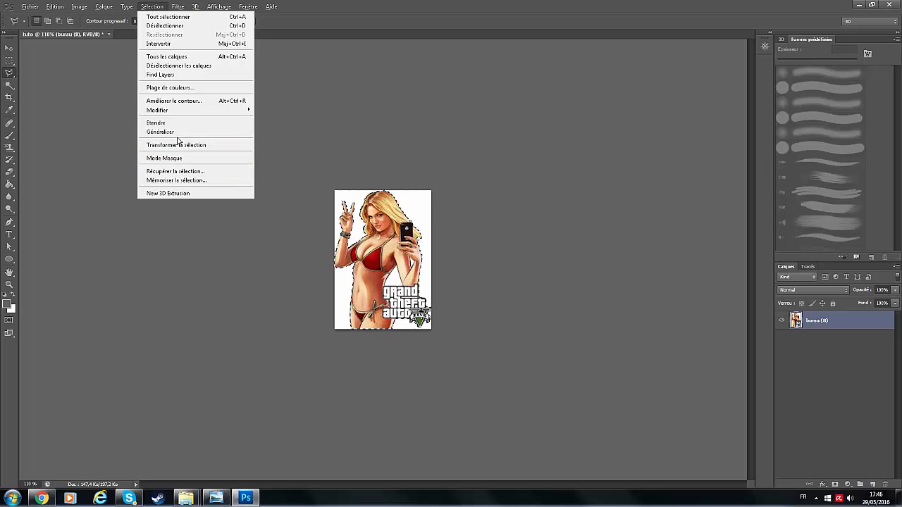
click(180, 44)
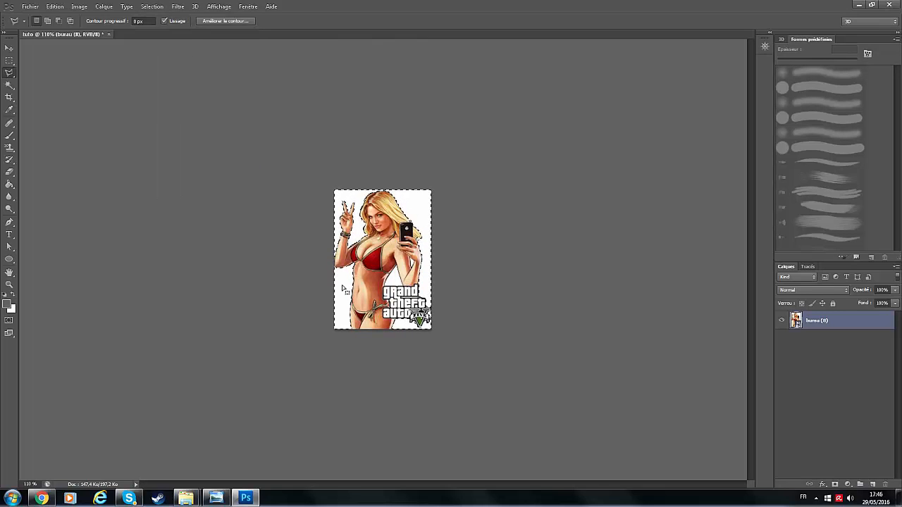
scroll(350, 272, up, 7)
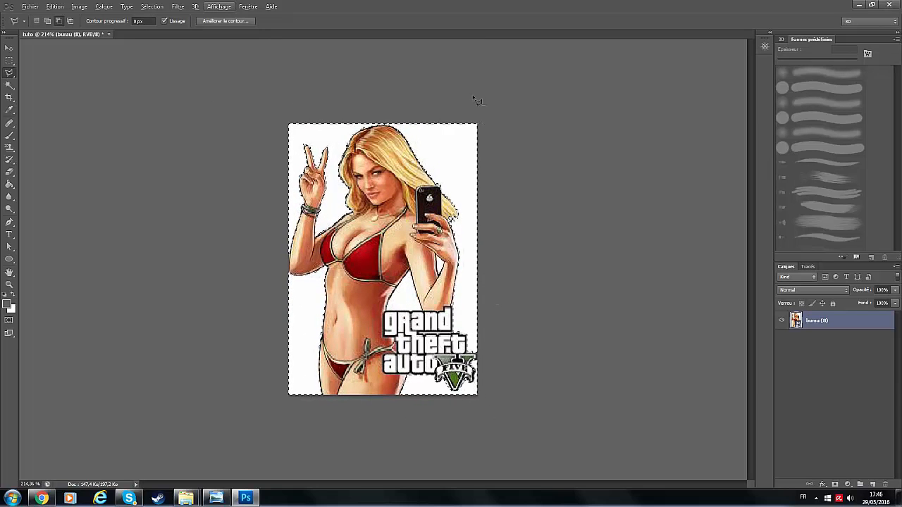
scroll(412, 200, down, 5)
scroll(413, 203, up, 4)
scroll(410, 205, down, 3)
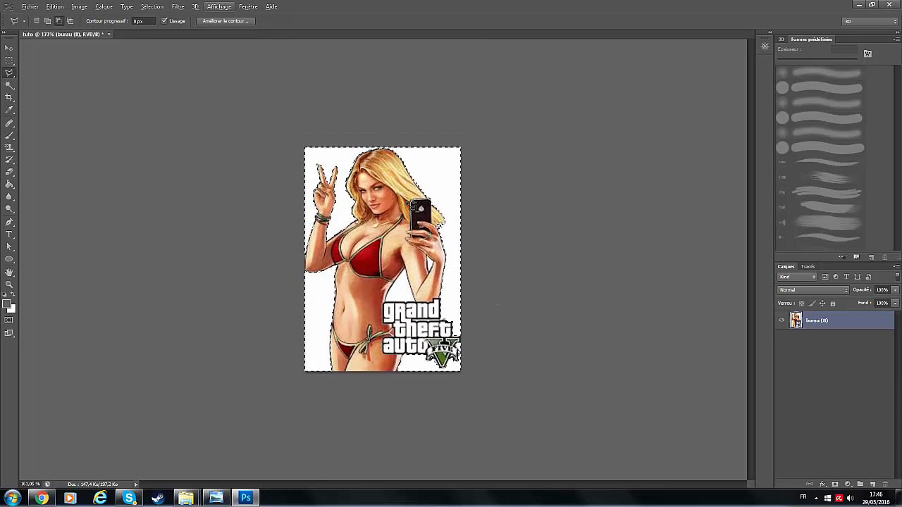
Rasterize the burau (8) smart object and erase the selected white background with a 74 px Eraser
scroll(406, 206, up, 4)
scroll(400, 208, down, 5)
scroll(399, 208, up, 2)
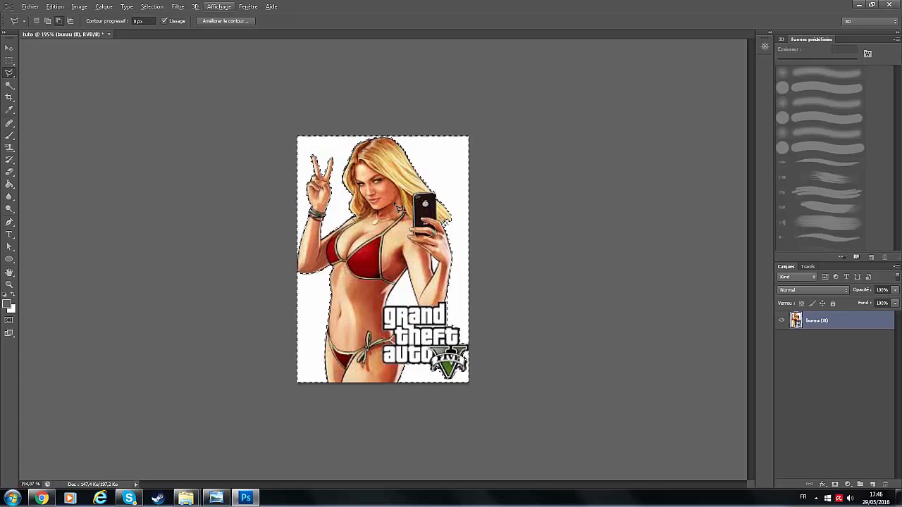
click(9, 172)
click(43, 21)
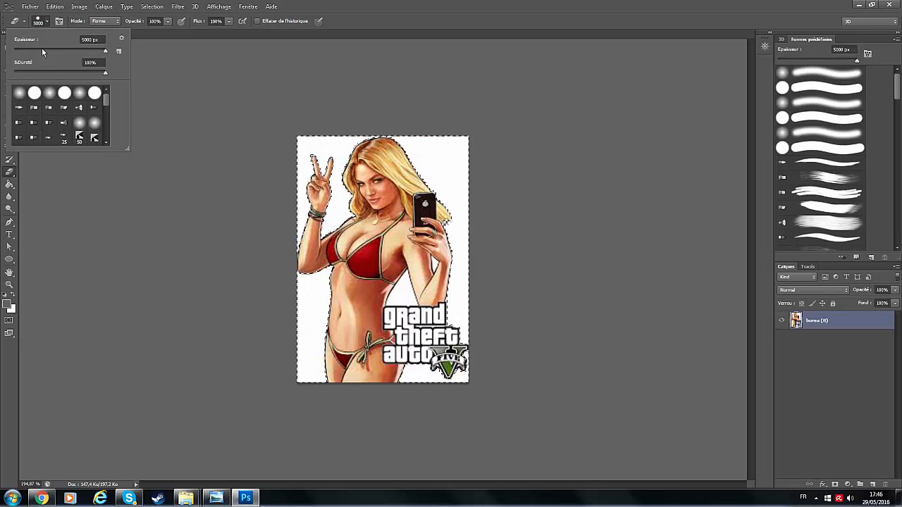
click(42, 50)
click(47, 51)
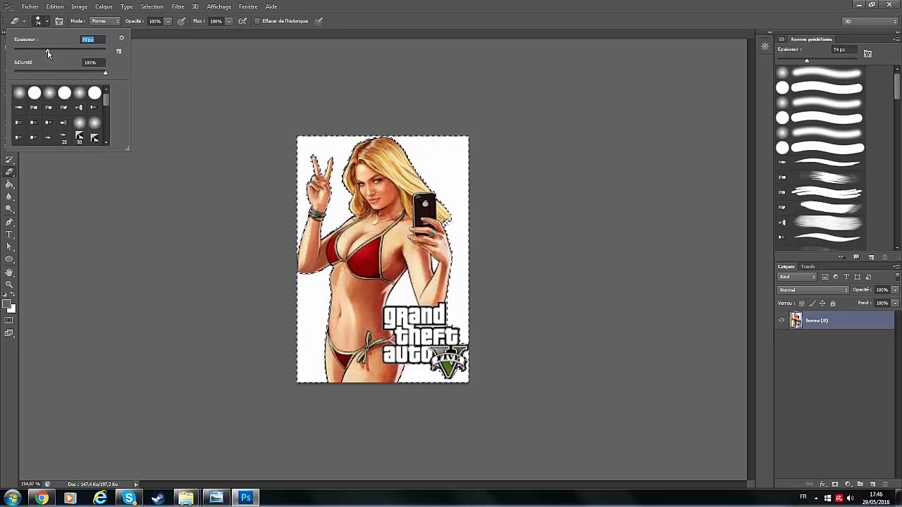
click(173, 78)
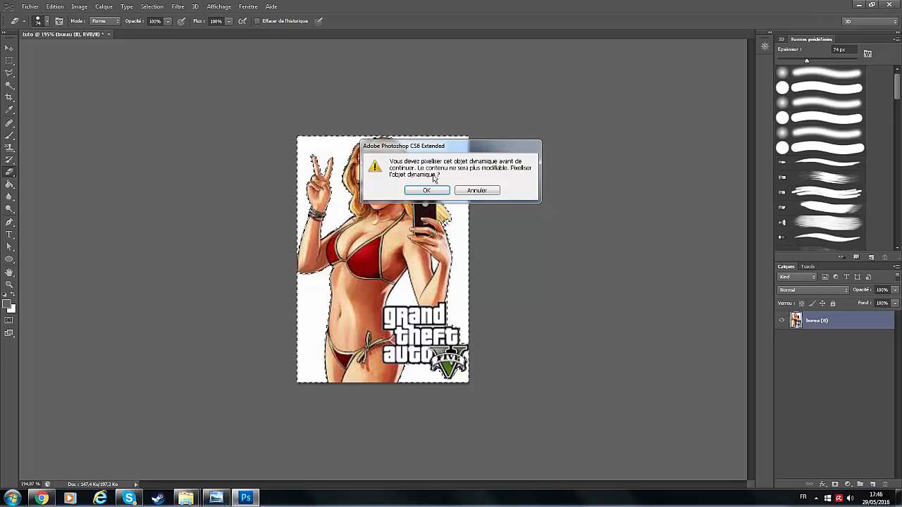
click(427, 191)
mouse_move(310, 148)
mouse_down()
mouse_move(310, 296)
mouse_move(362, 398)
mouse_move(437, 386)
mouse_move(463, 313)
mouse_move(465, 232)
mouse_move(417, 85)
mouse_up()
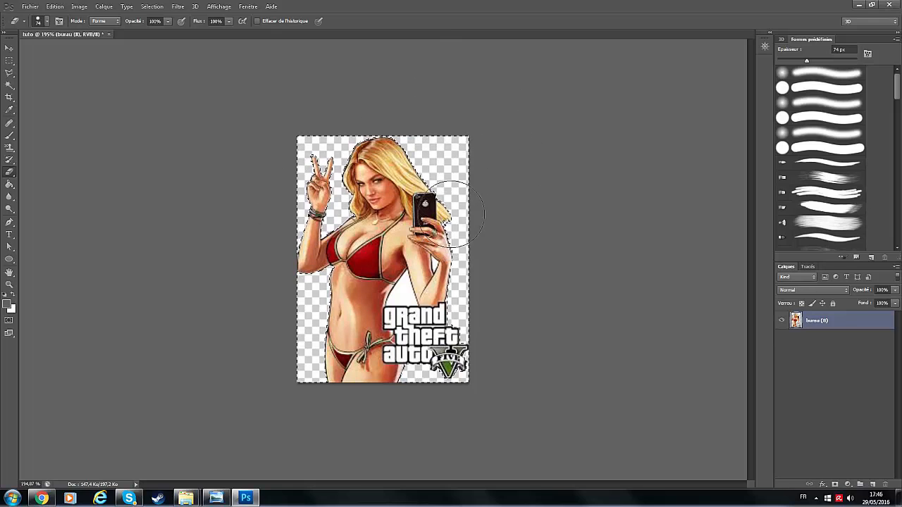
Save the cutout to the desktop as tuto.png in PNG format with Smallest / Slow compression and no interlacing
click(25, 7)
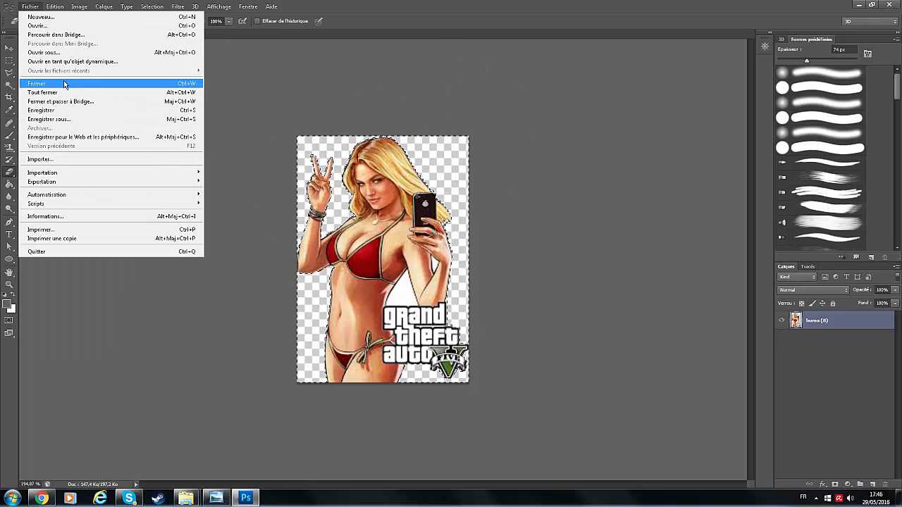
click(59, 121)
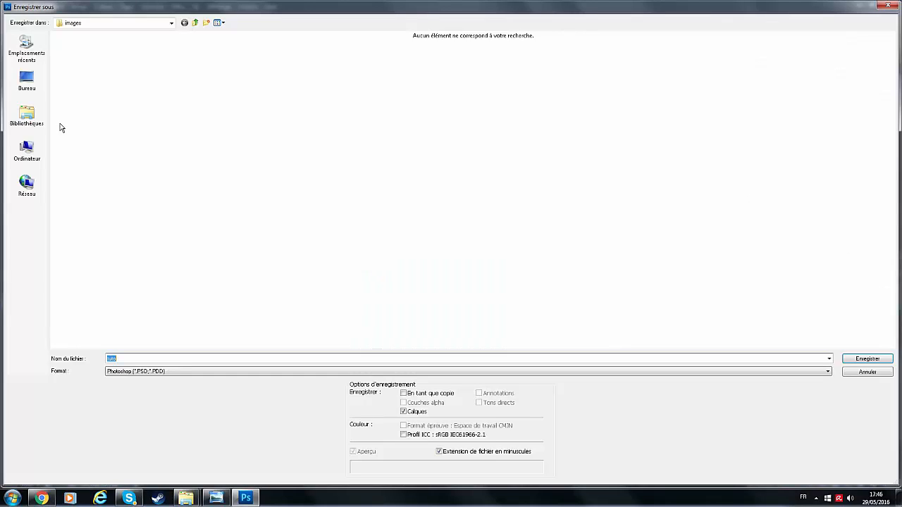
click(27, 81)
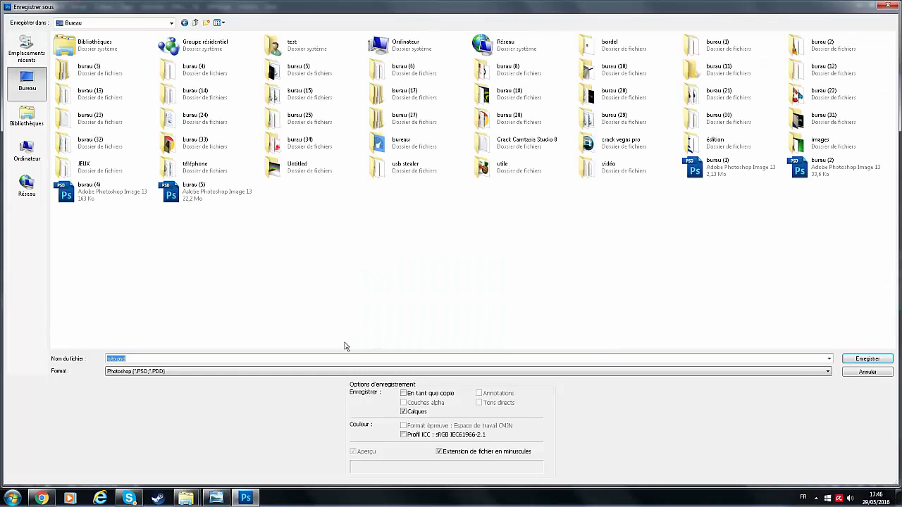
click(480, 375)
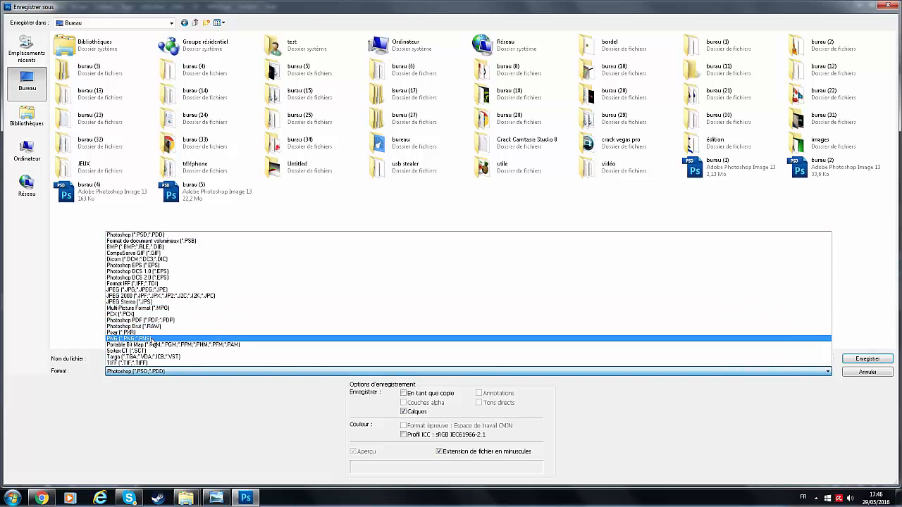
click(150, 339)
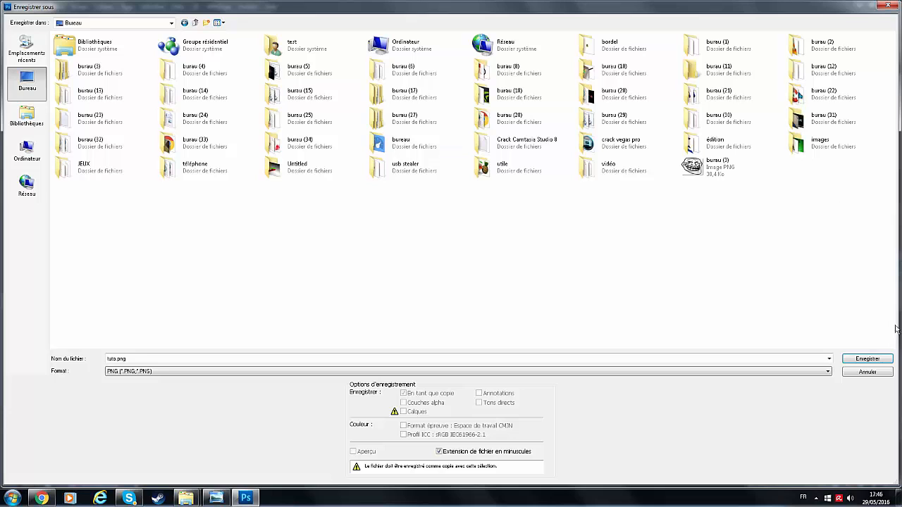
click(855, 358)
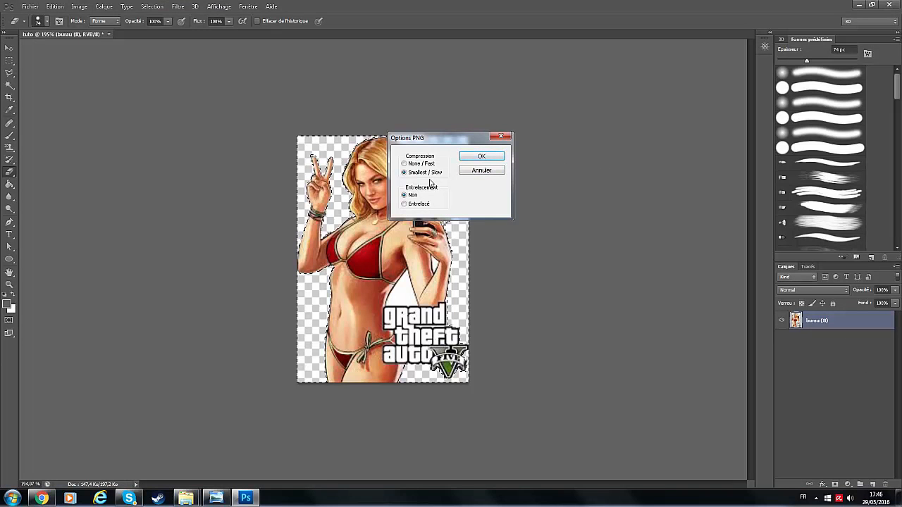
click(485, 155)
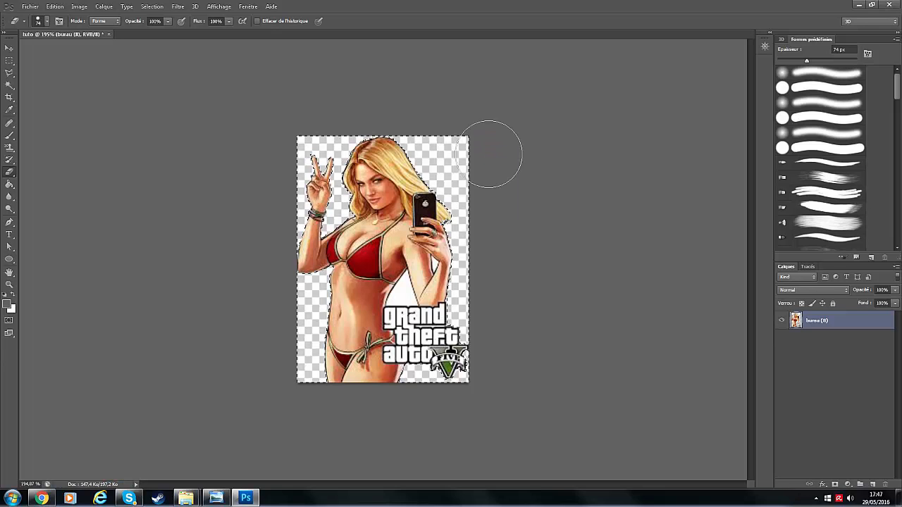
Minimize Photoshop to reach the desktop and move the tuto image to the free spot just above the GreenLuma archive
click(861, 5)
click(860, 5)
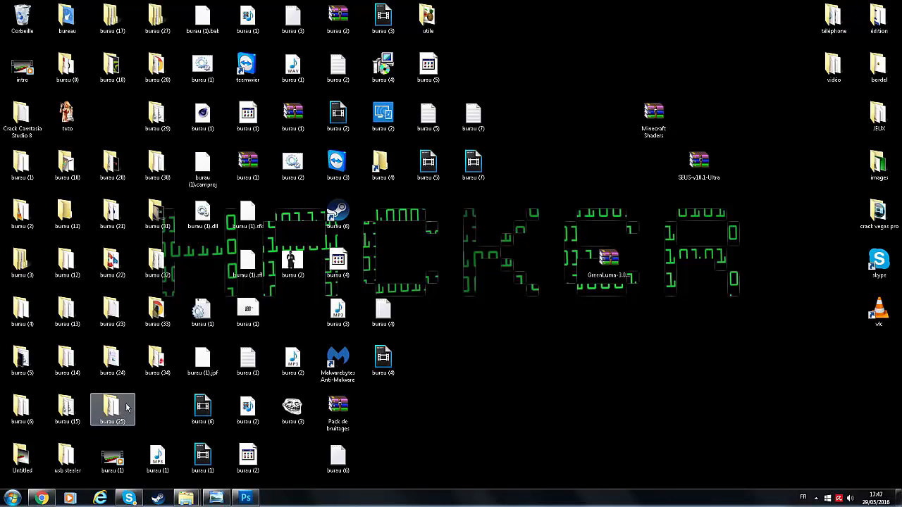
drag(74, 119, 615, 217)
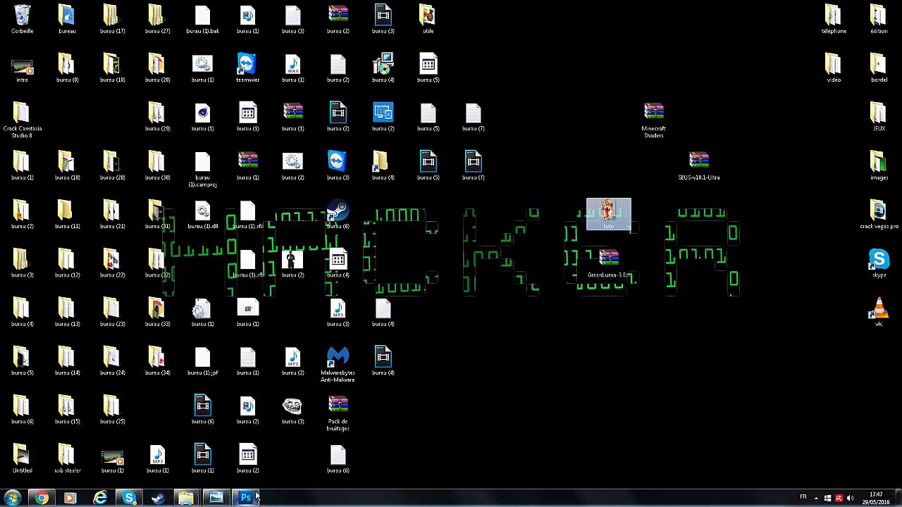
click(245, 498)
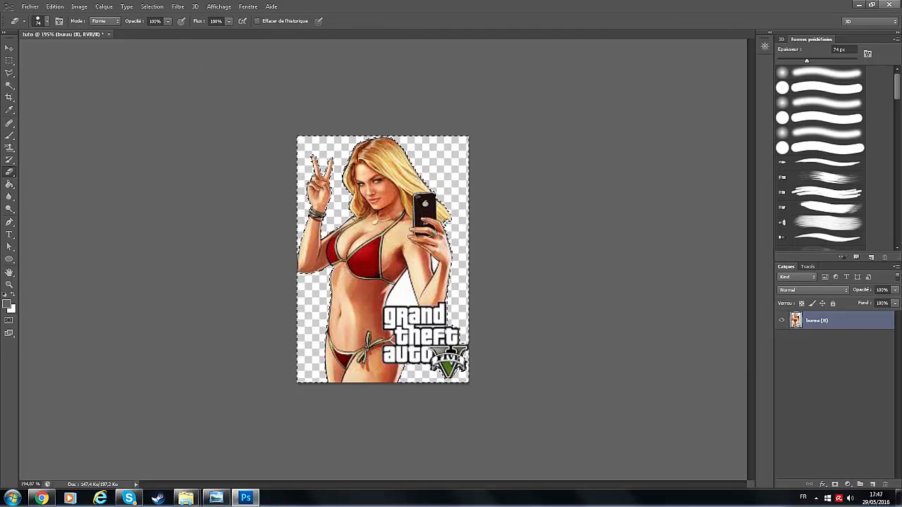
click(245, 498)
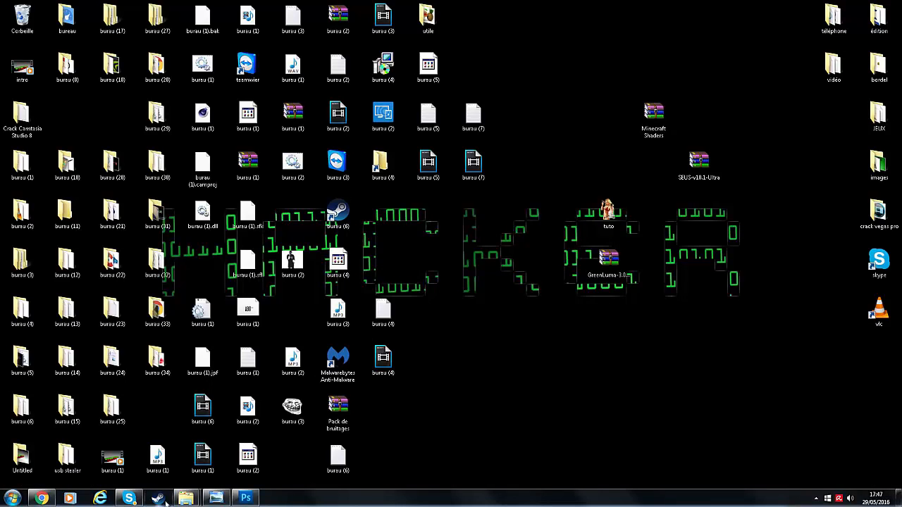
Move the original burau (8) picture from the images folder to the desktop and close the folder window
mouse_move(184, 498)
click(138, 444)
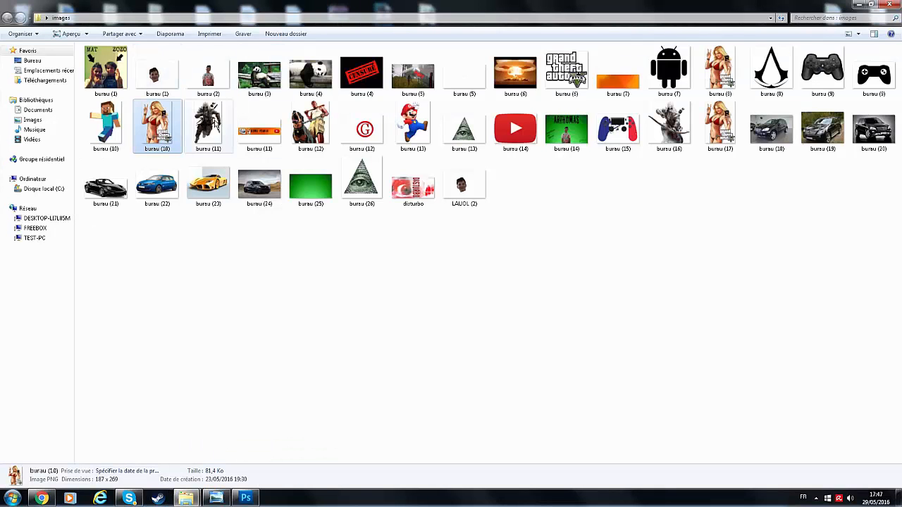
click(730, 69)
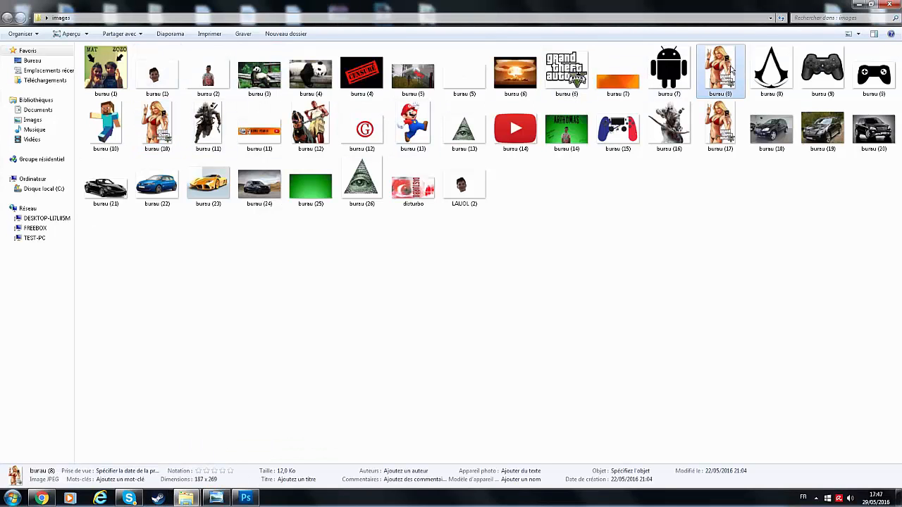
click(877, 6)
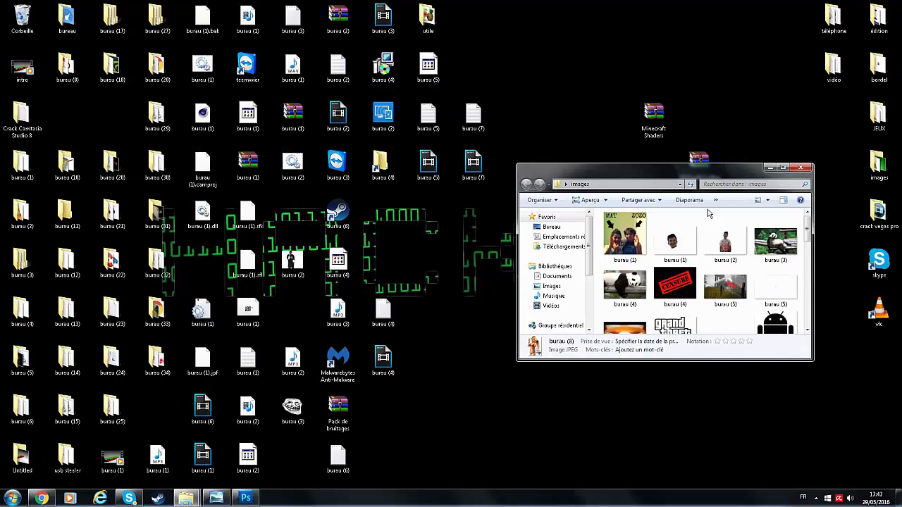
scroll(810, 241, down, 3)
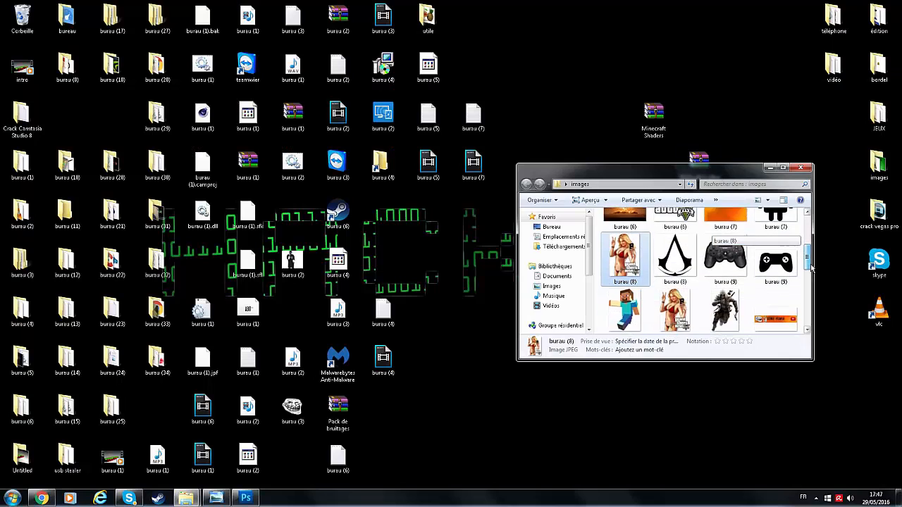
drag(619, 237, 562, 124)
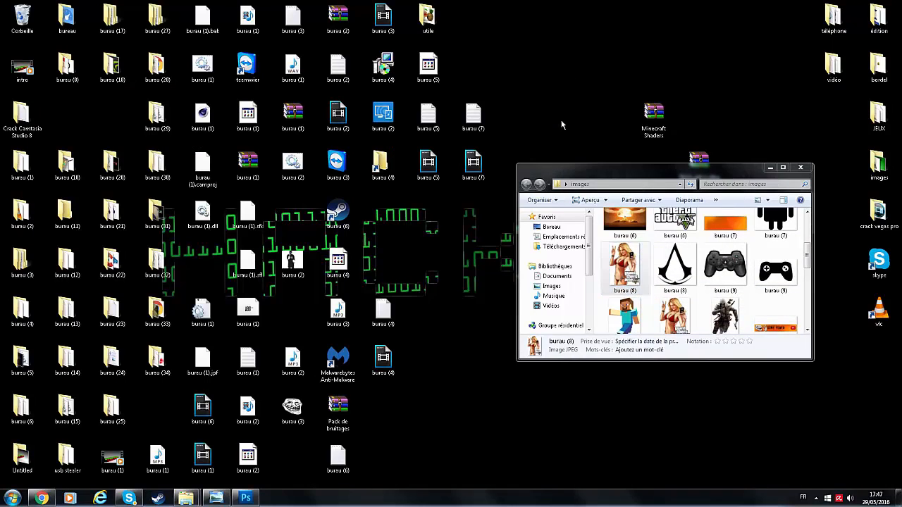
click(803, 169)
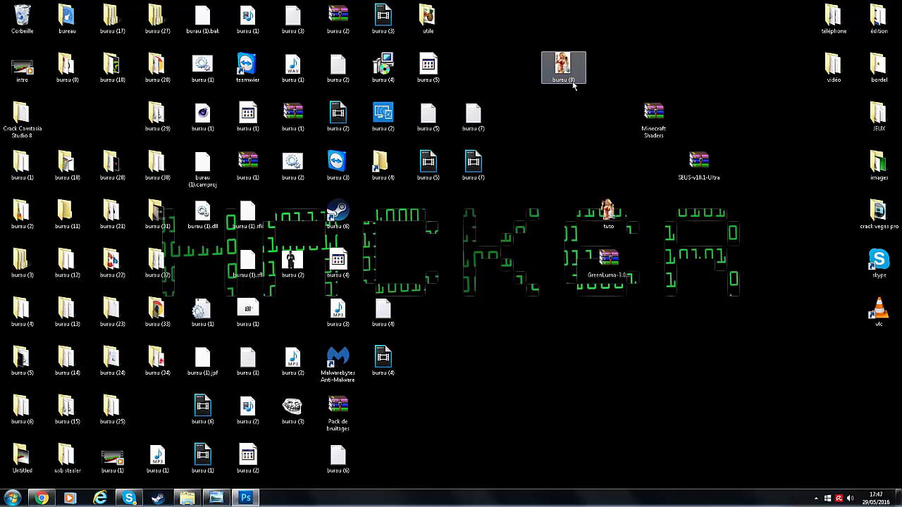
Arrange the burau (8) and tuto images side by side in the empty desktop area below the GreenLuma archive
drag(554, 84, 508, 325)
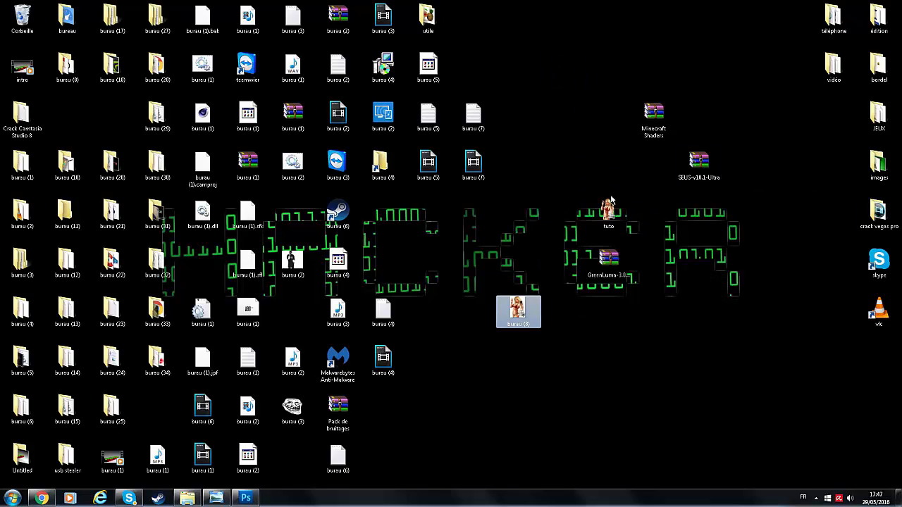
drag(612, 202, 519, 282)
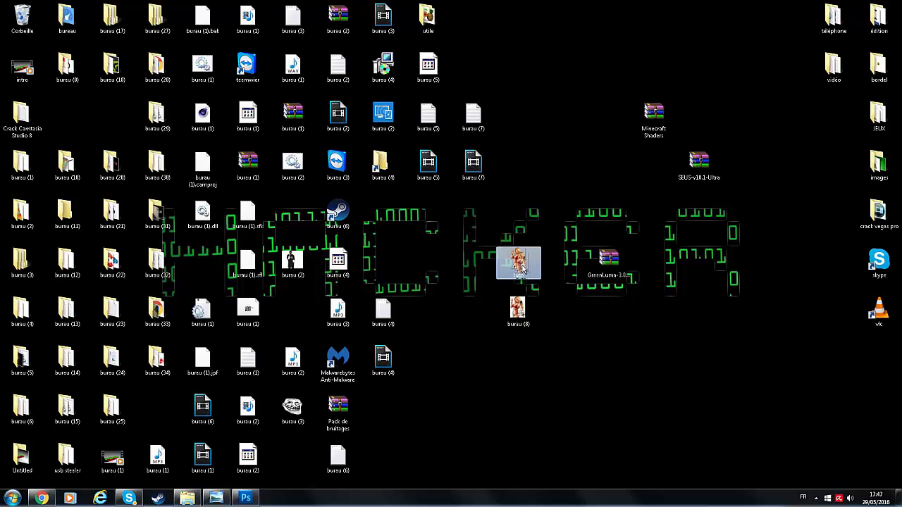
click(569, 317)
drag(519, 259, 536, 321)
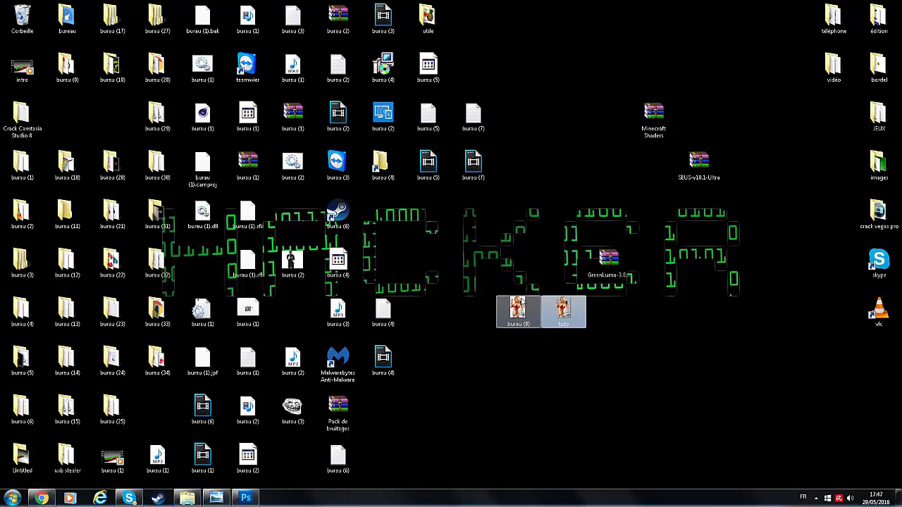
click(531, 368)
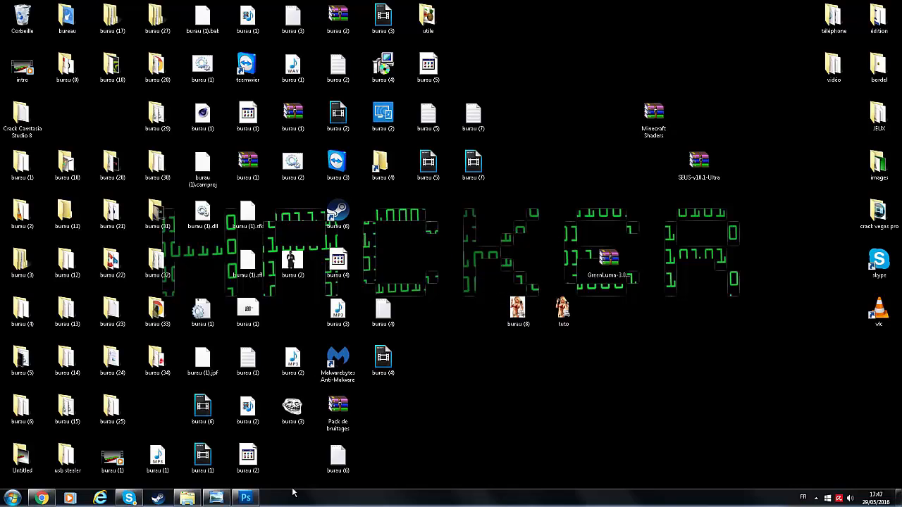
Open the burau (11) banner from the images folder to examine the cutout in use, and close the viewer and folder
click(187, 498)
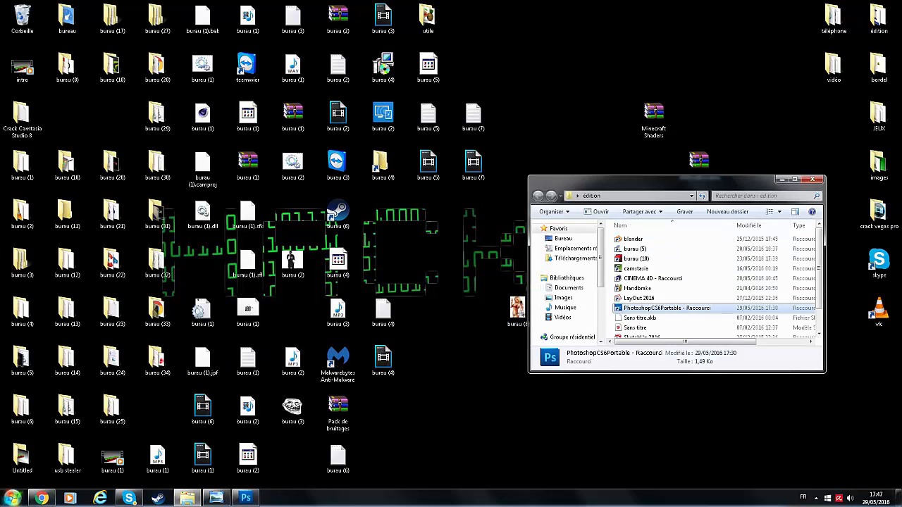
click(187, 498)
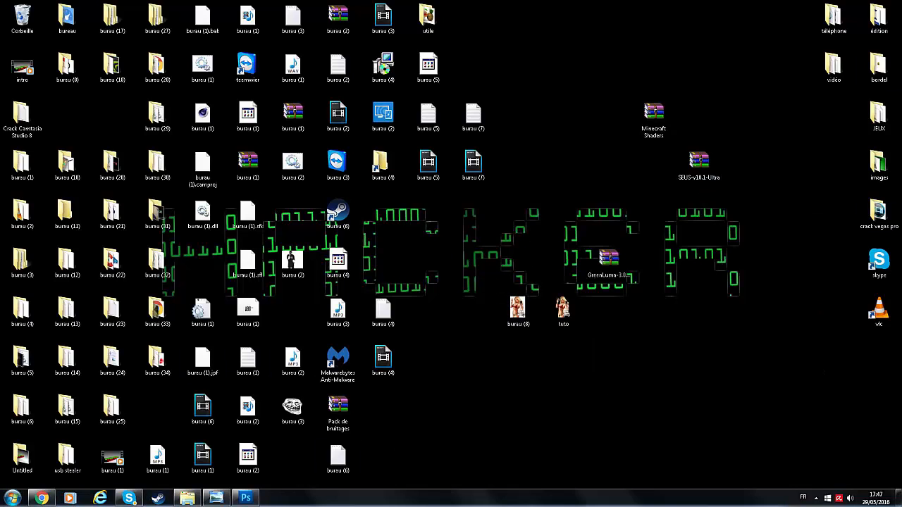
double_click(879, 163)
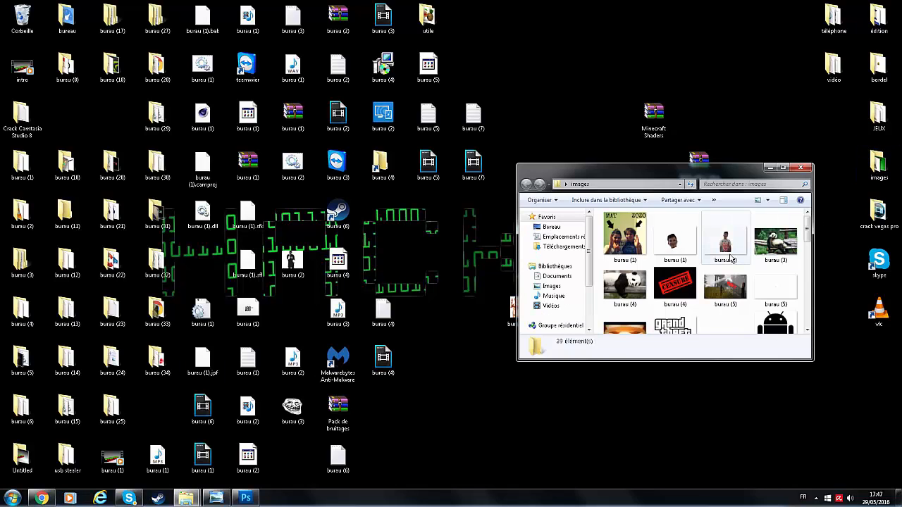
drag(808, 231, 812, 283)
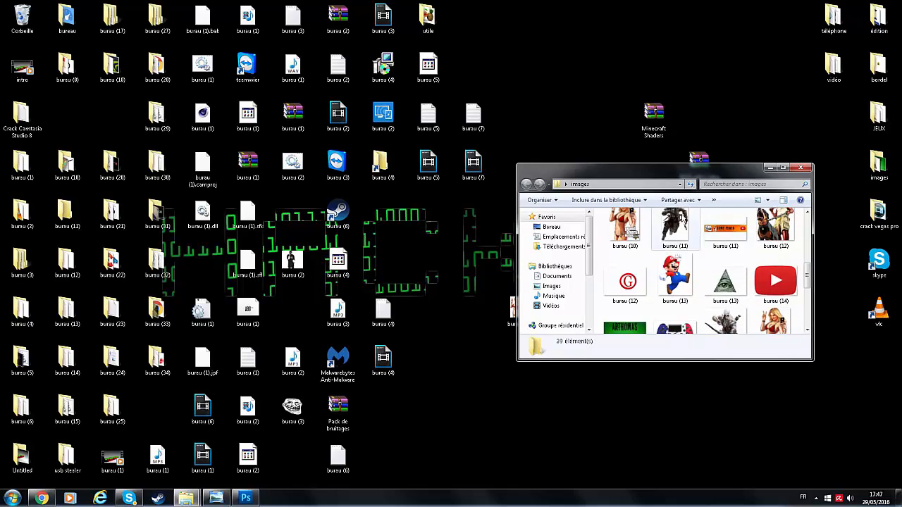
double_click(725, 227)
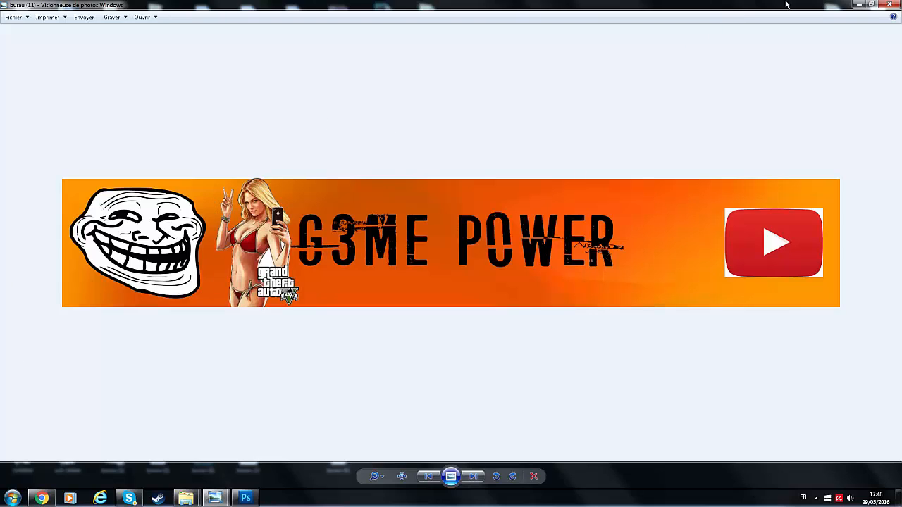
click(887, 5)
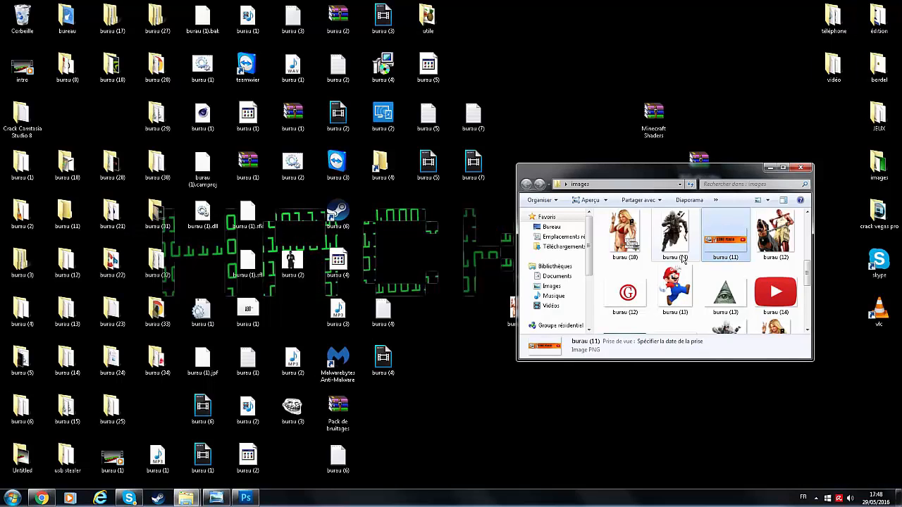
click(801, 168)
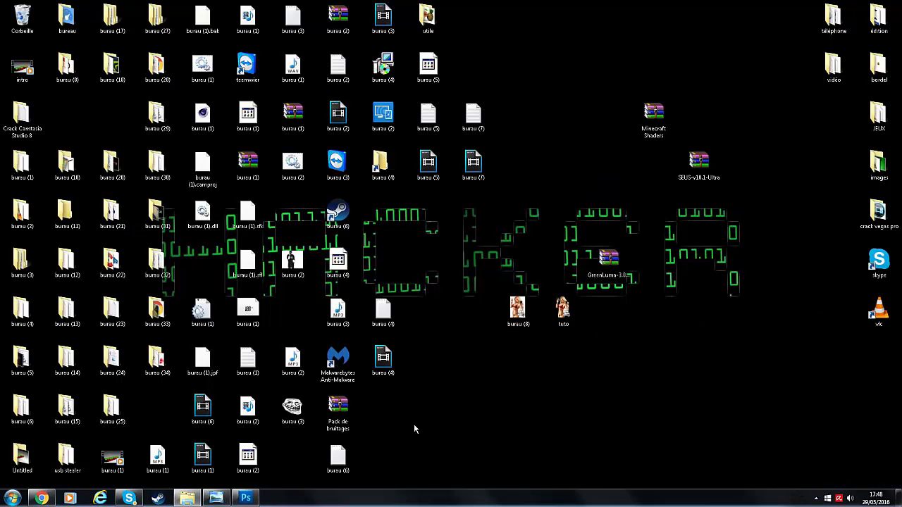